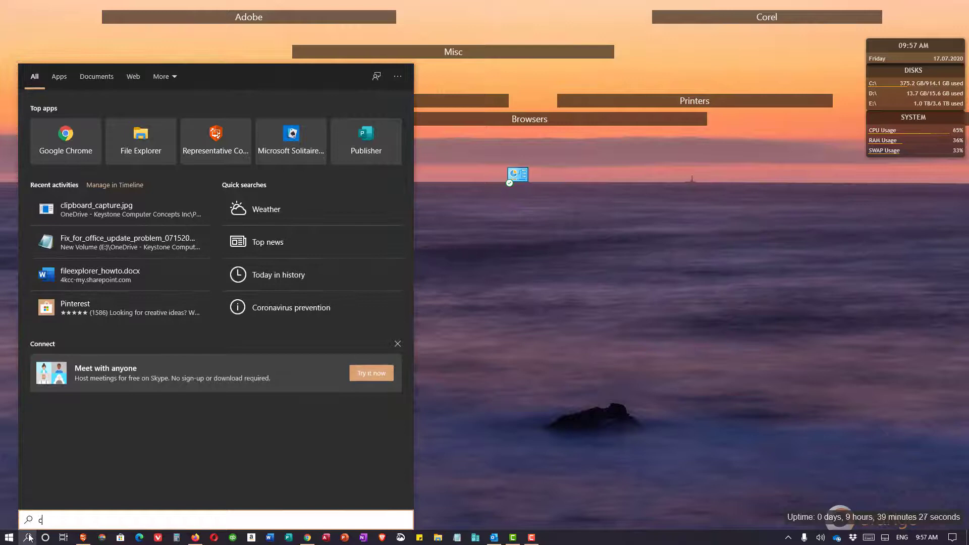
{"action": "type", "text": "clipboard"}
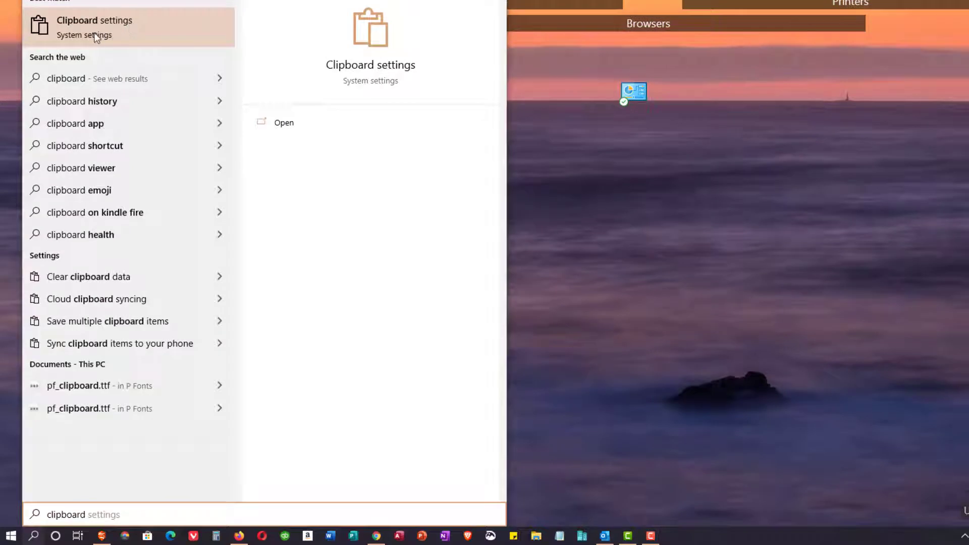
Open the Clipboard settings page and switch Clipboard history on, leaving sync off.
{"action": "left_click", "coordinate": [170, 26]}
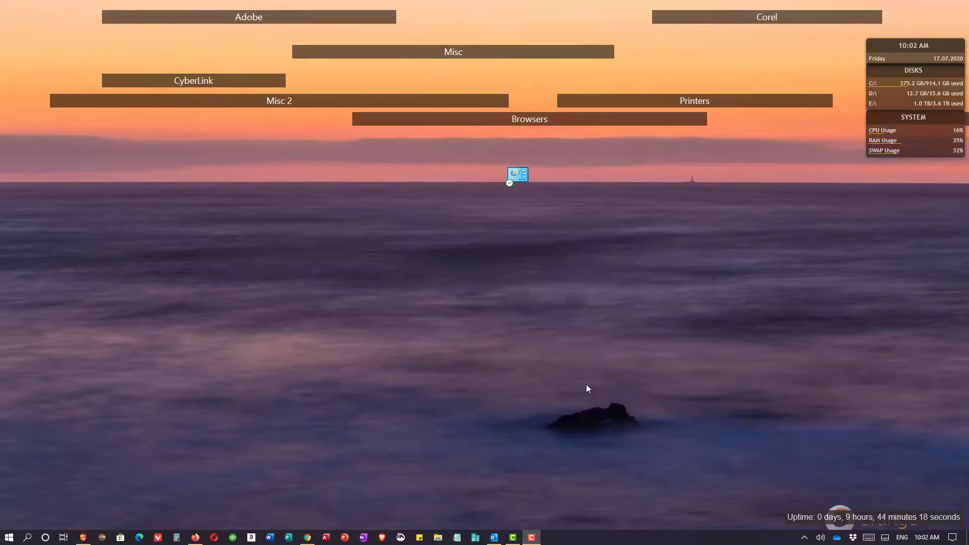
Pin the houstonzoo rhino-yard-cam link in the Win+V clipboard history panel.
{"action": "key", "text": "super+v"}
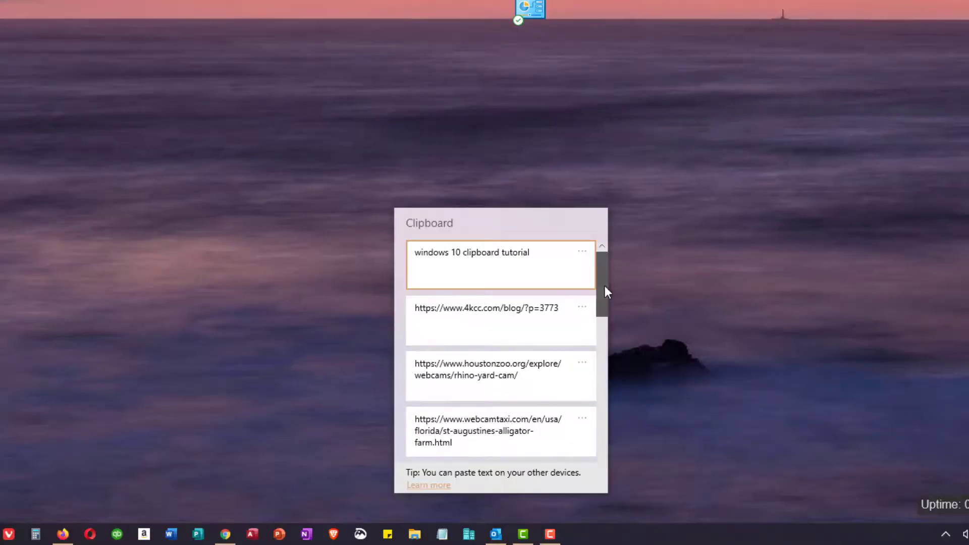
{"action": "left_click_drag", "start_coordinate": [605, 286], "coordinate": [598, 478]}
{"action": "scroll", "coordinate": [561, 379], "scroll_direction": "up", "scroll_amount": 5}
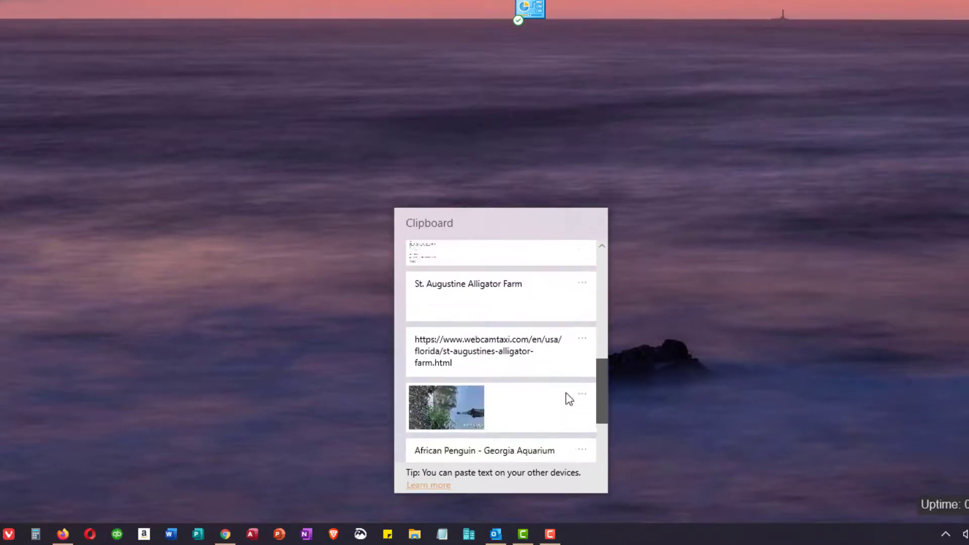
{"action": "scroll", "coordinate": [558, 348], "scroll_direction": "up", "scroll_amount": 5}
{"action": "scroll", "coordinate": [575, 308], "scroll_direction": "down", "scroll_amount": 1}
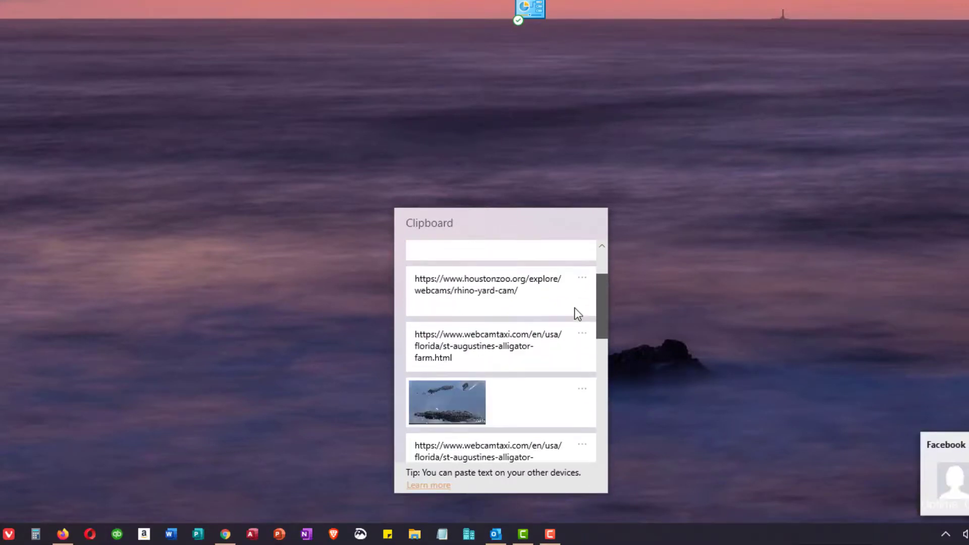
{"action": "left_click", "coordinate": [582, 280]}
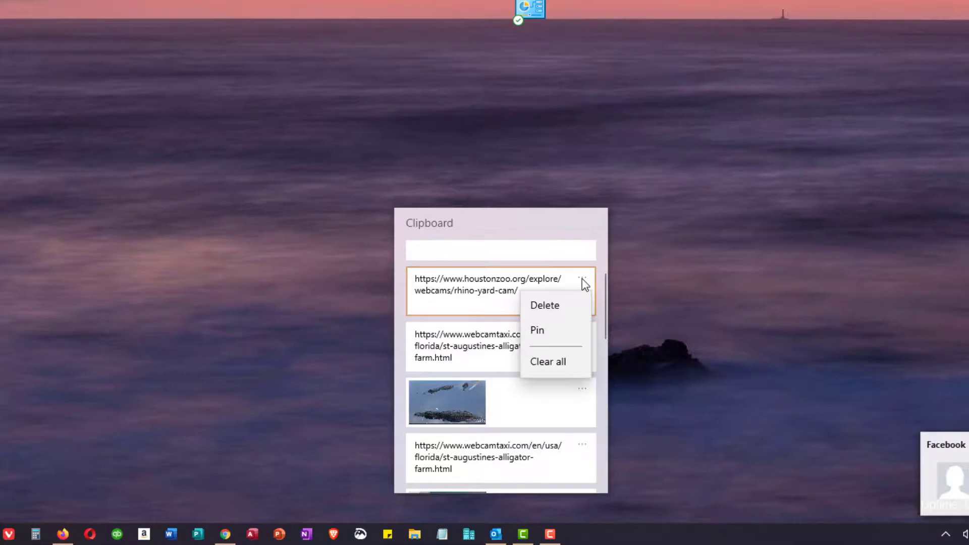
{"action": "left_click", "coordinate": [537, 332]}
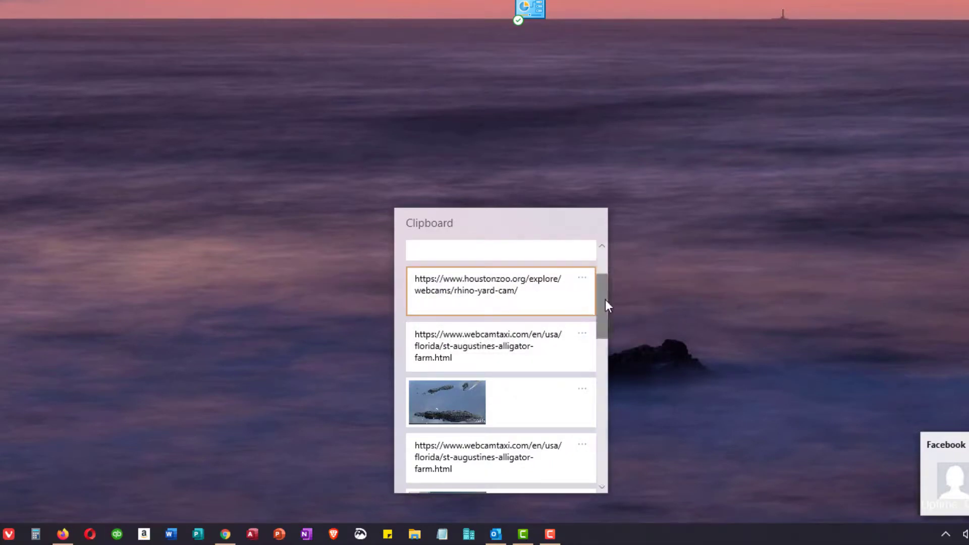
{"action": "mouse_move", "coordinate": [605, 299]}
{"action": "left_mouse_down"}
{"action": "mouse_move", "coordinate": [598, 255]}
{"action": "mouse_move", "coordinate": [599, 293]}
{"action": "left_mouse_up"}
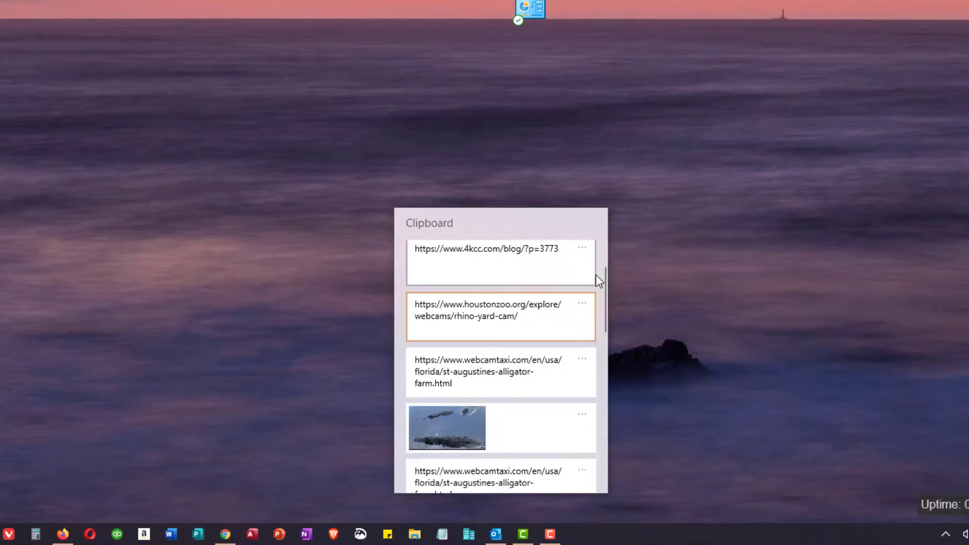
{"action": "left_click_drag", "start_coordinate": [602, 280], "coordinate": [589, 423]}
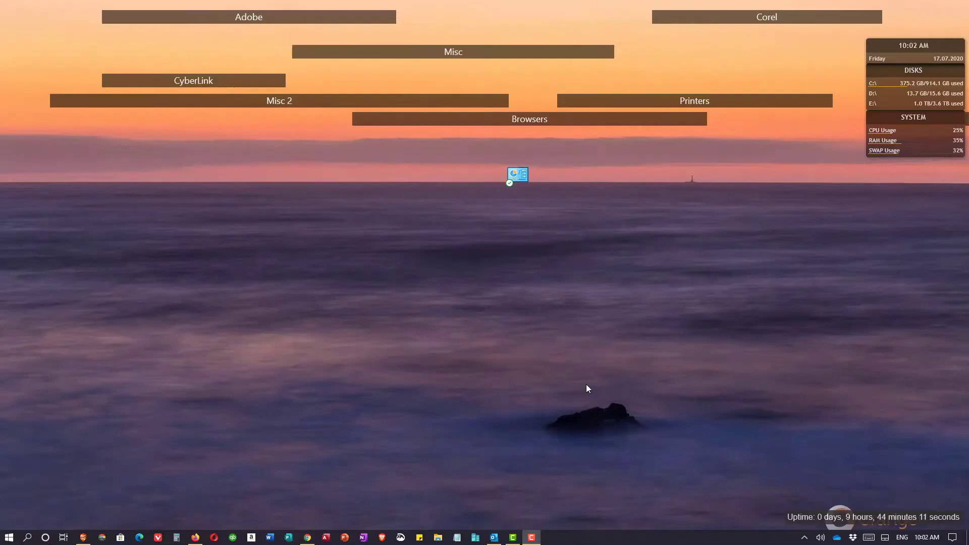